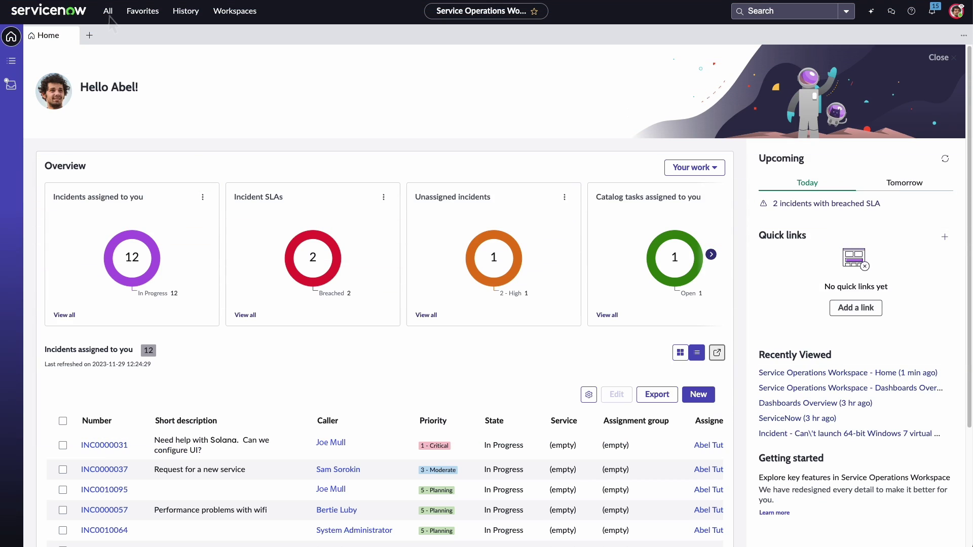
# Step: Filter the navigator for 'survey' and open Survey > View Surveys
pyautogui.click(109, 16)
pyautogui.write('surve')
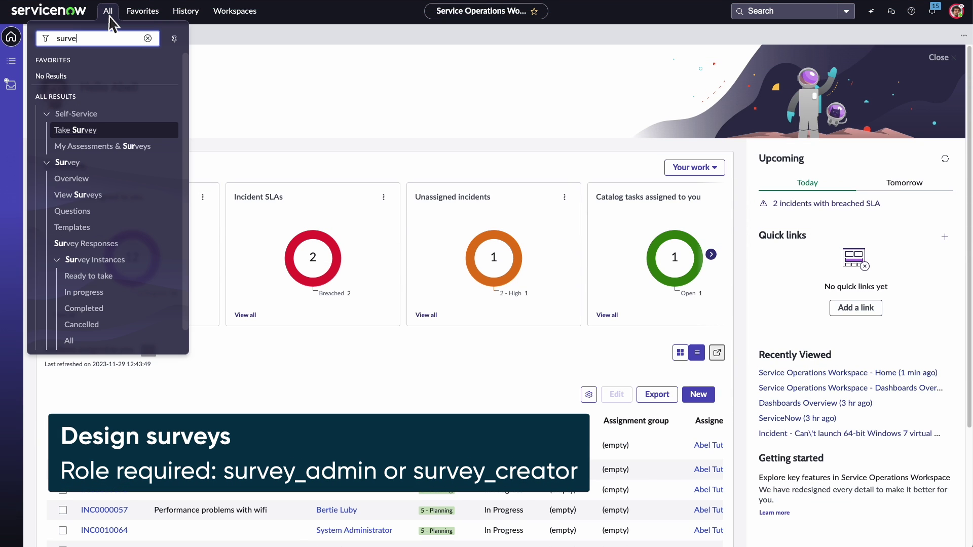
pyautogui.write('y')
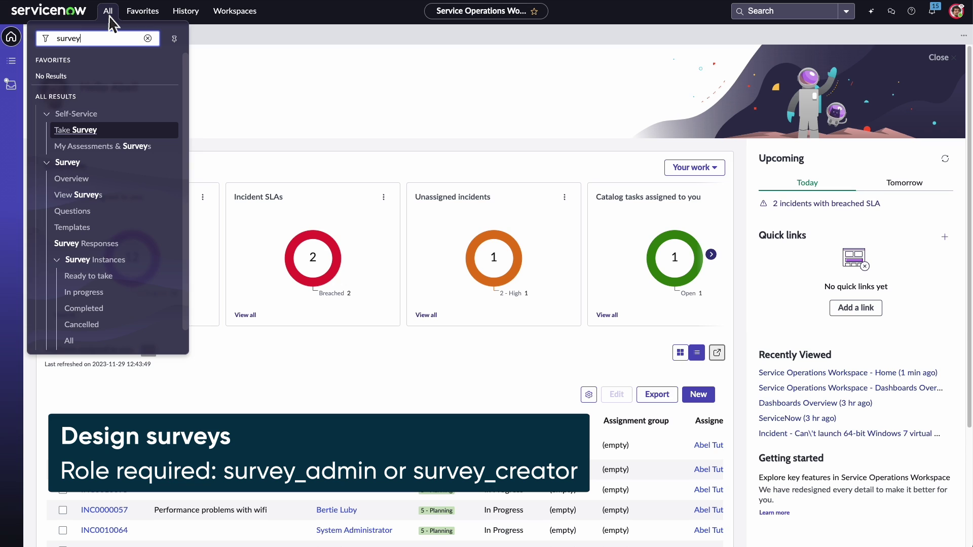
pyautogui.click(109, 196)
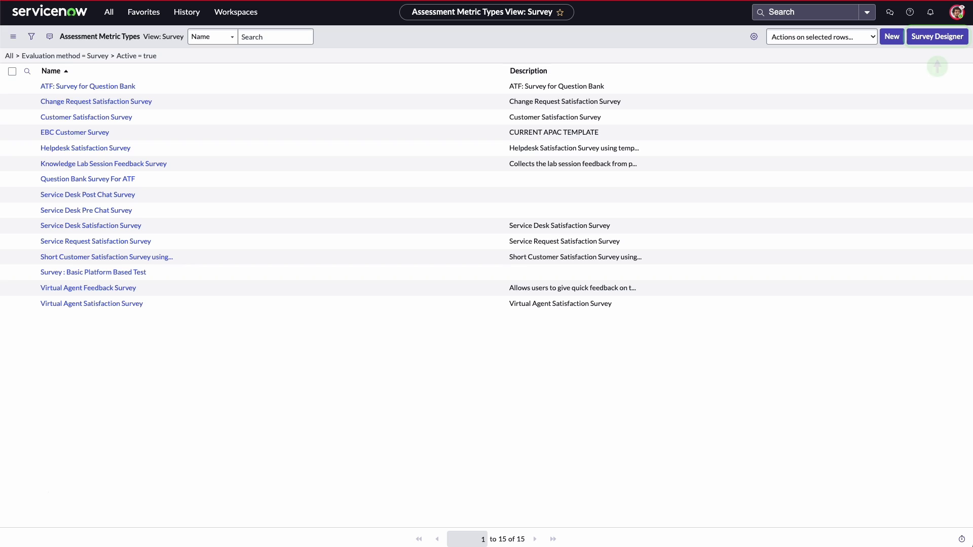
# Step: In Survey Designer, add a Choice question and a Ranking question to a new survey
pyautogui.click(946, 41)
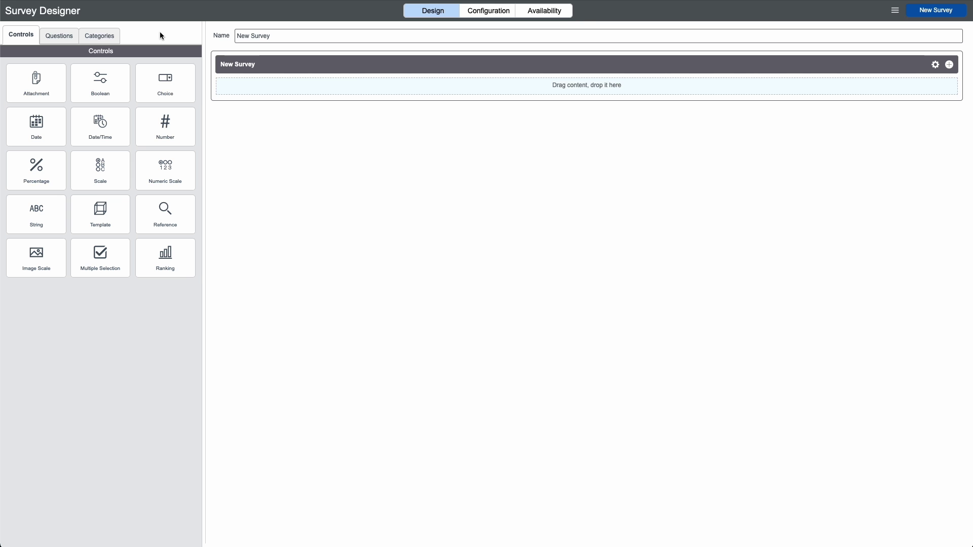
pyautogui.moveTo(165, 80); pyautogui.dragTo(274, 89)
pyautogui.moveTo(172, 263); pyautogui.dragTo(292, 152)
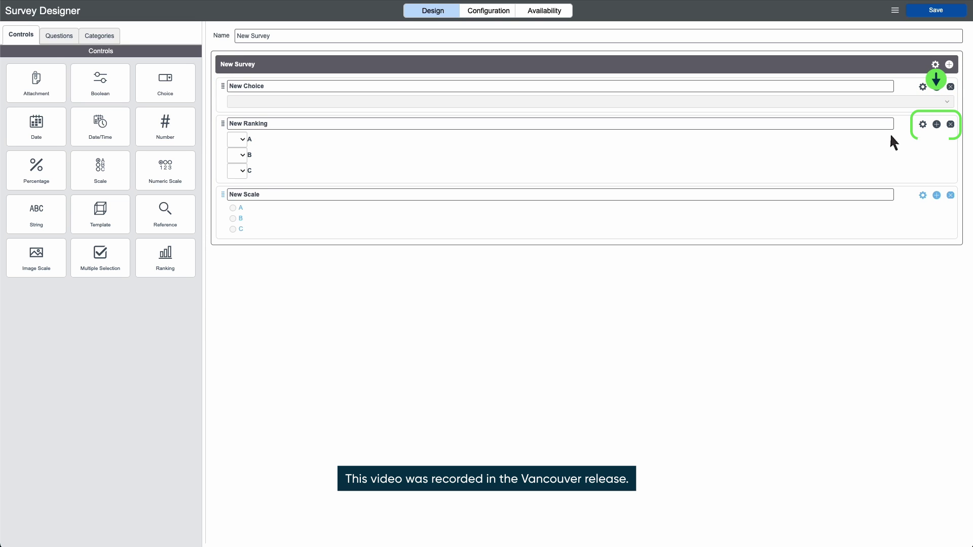
# Step: Open the New Ranking question's settings, then bring up the Load Survey dialog
pyautogui.click(924, 125)
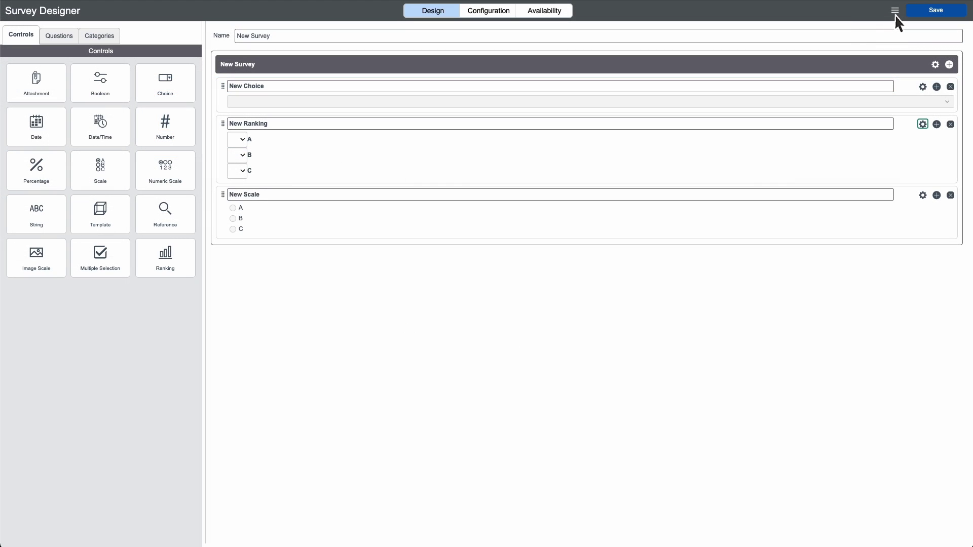
pyautogui.click(894, 12)
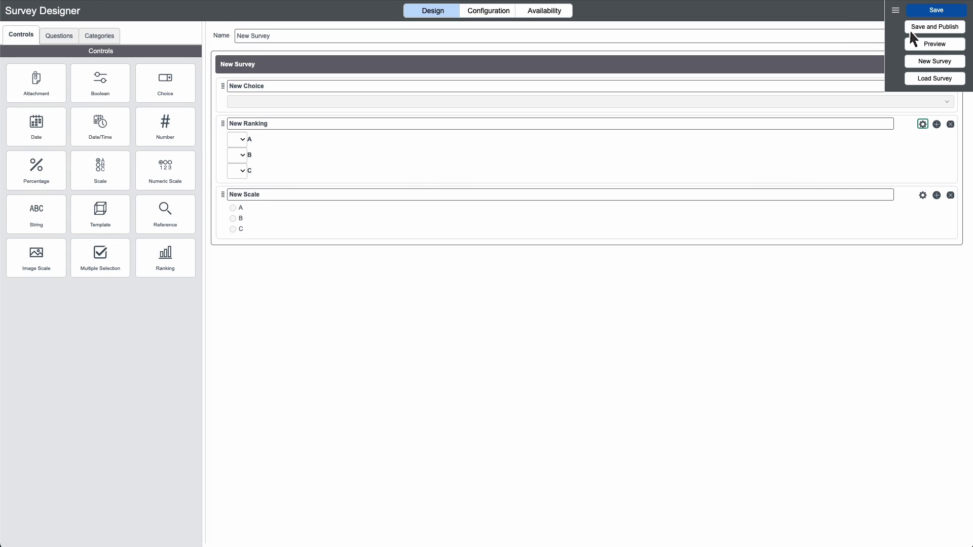
pyautogui.click(952, 79)
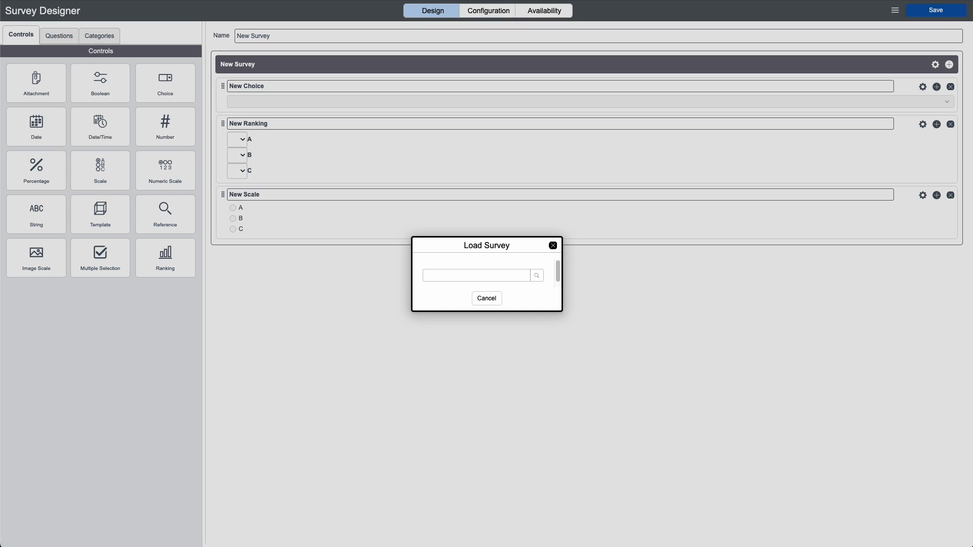
# Step: Load the Customer Satisfaction Survey and move the D - Poor choice below C - Fair
pyautogui.click(512, 365)
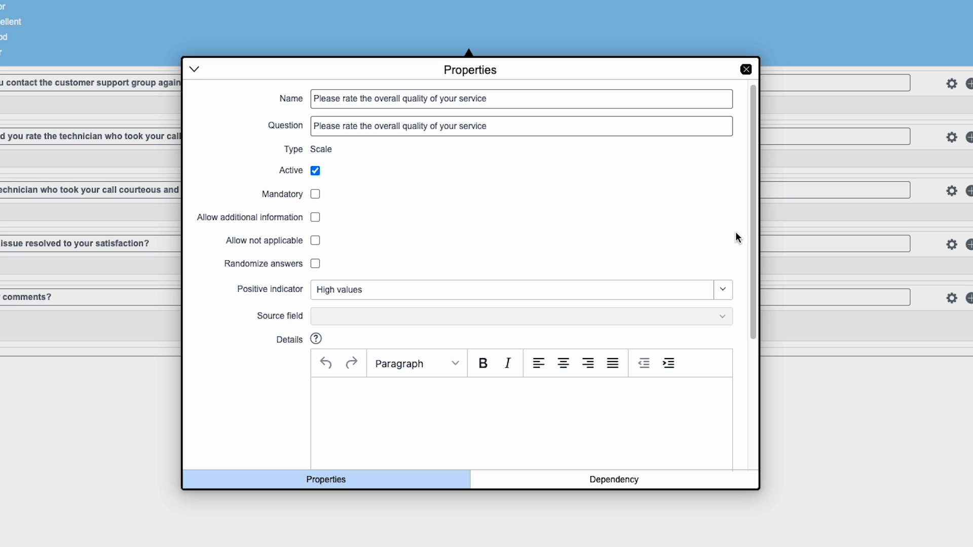
pyautogui.scroll(-4, 736, 233)
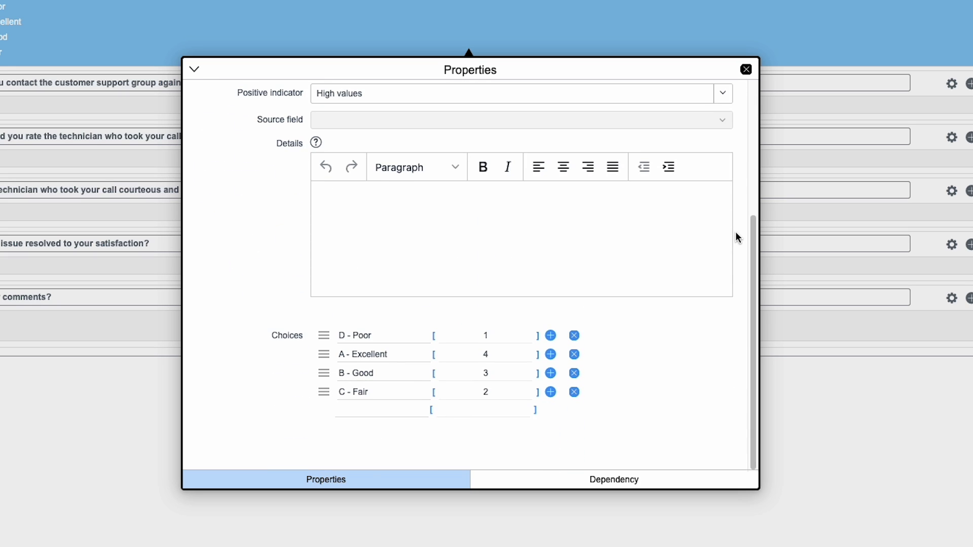
pyautogui.moveTo(324, 335); pyautogui.dragTo(328, 400)
# Step: Close Properties, review the Configuration and Availability tabs, and leave availability set to Anyone
pyautogui.click(746, 69)
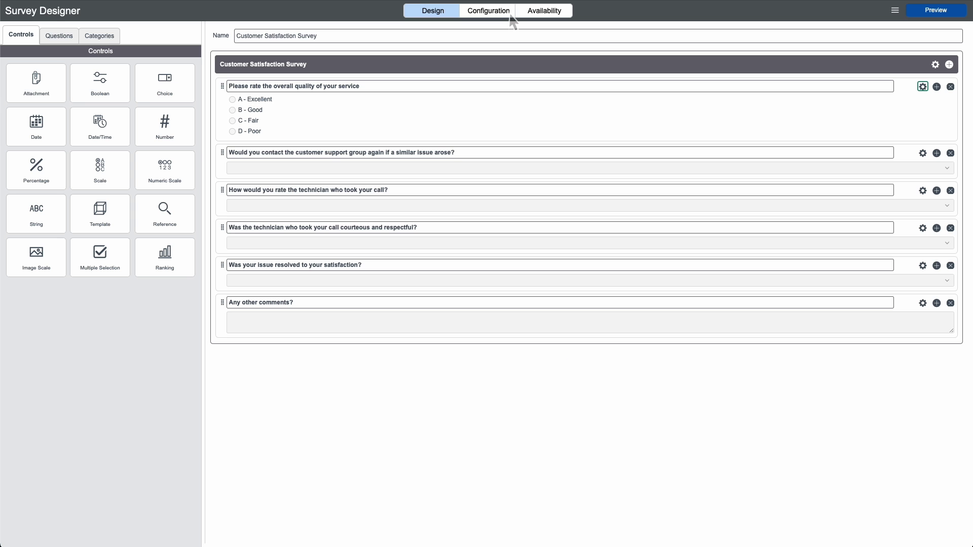
pyautogui.click(510, 15)
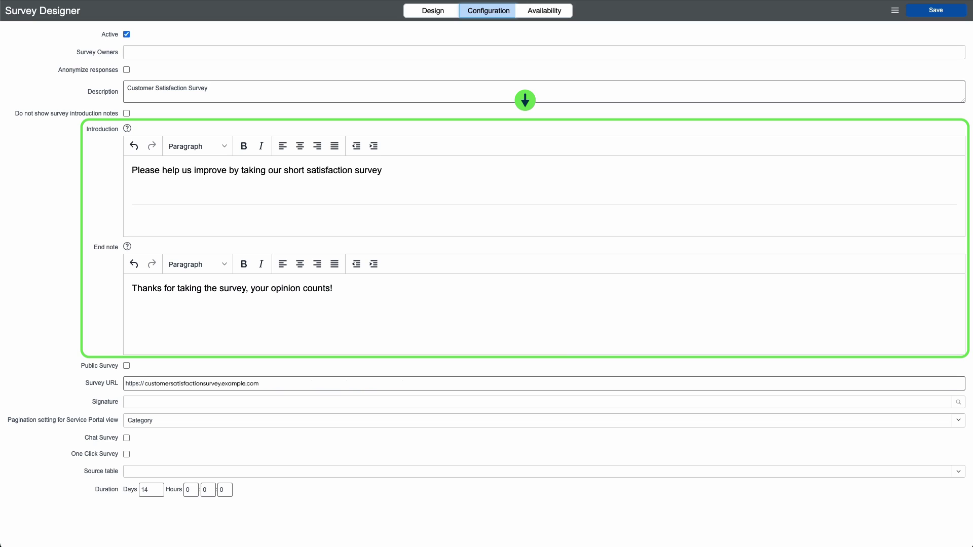
pyautogui.click(565, 13)
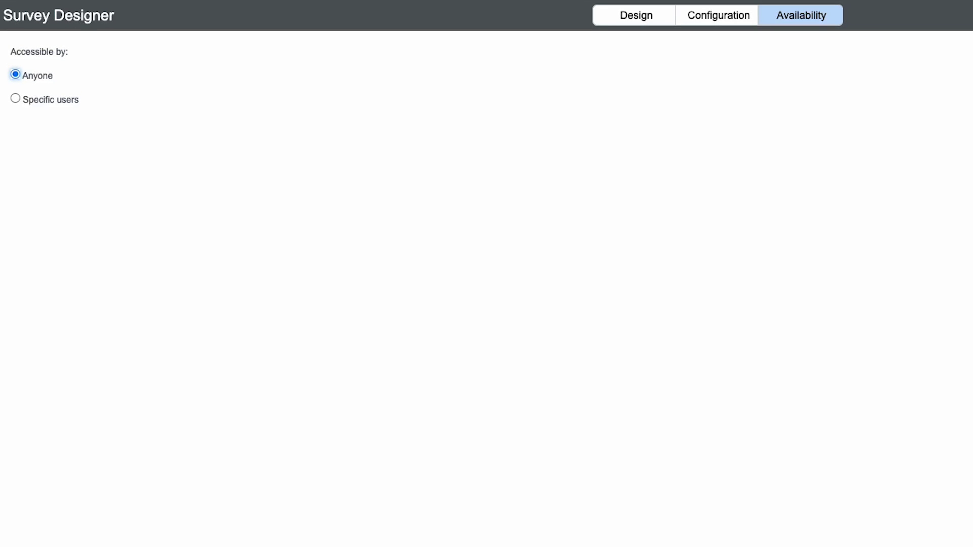
pyautogui.click(15, 99)
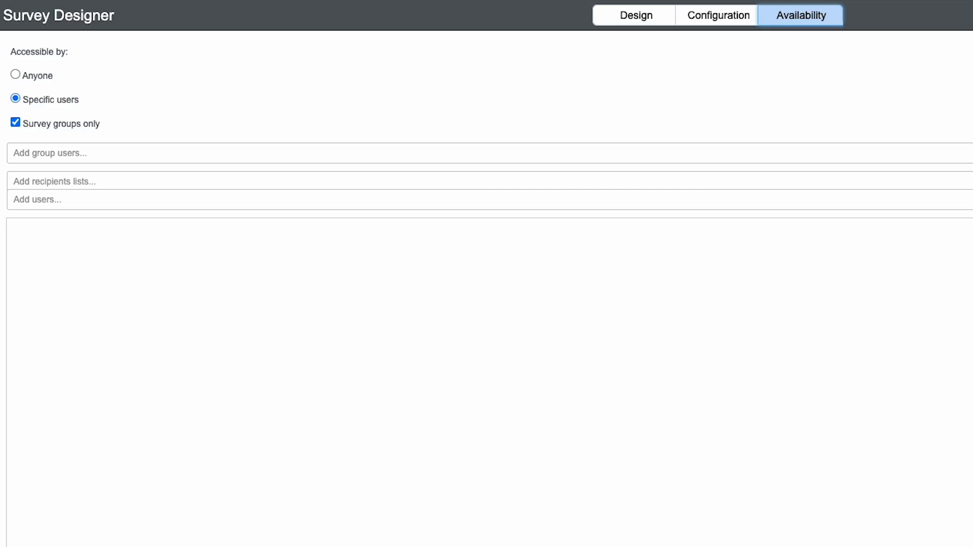
pyautogui.click(15, 74)
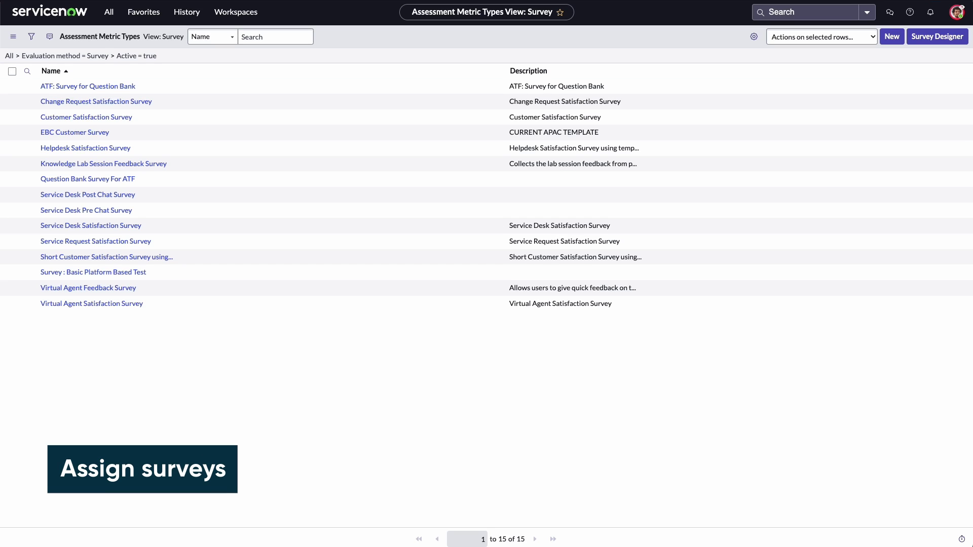
# Step: Publish the Customer Satisfaction Survey record and display its Survey URL
pyautogui.click(128, 117)
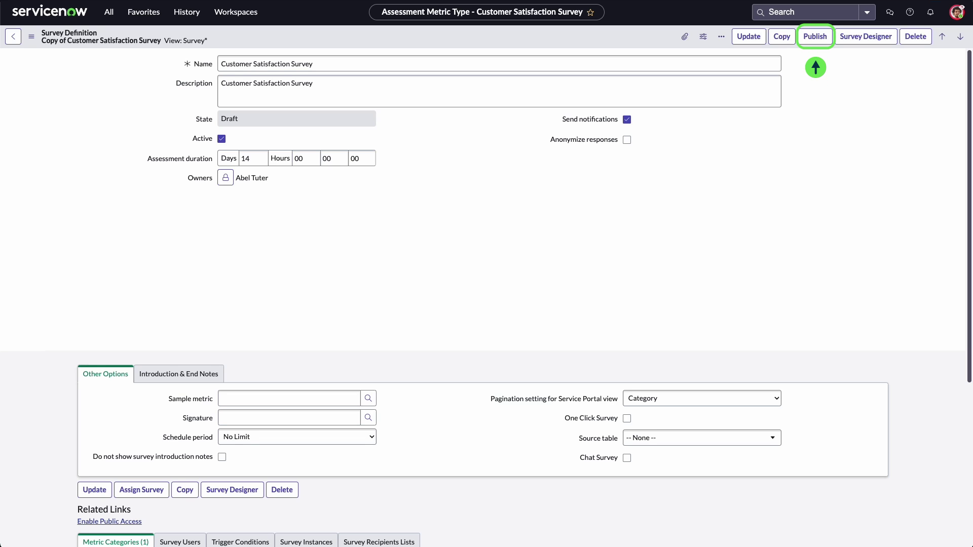
pyautogui.click(824, 39)
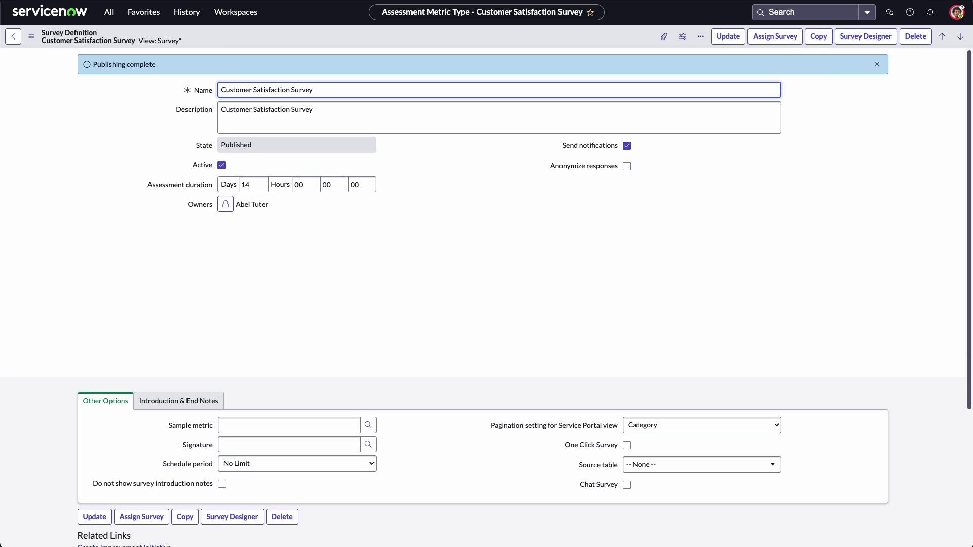
pyautogui.scroll(-3, 487, 304)
pyautogui.scroll(-2, 486, 304)
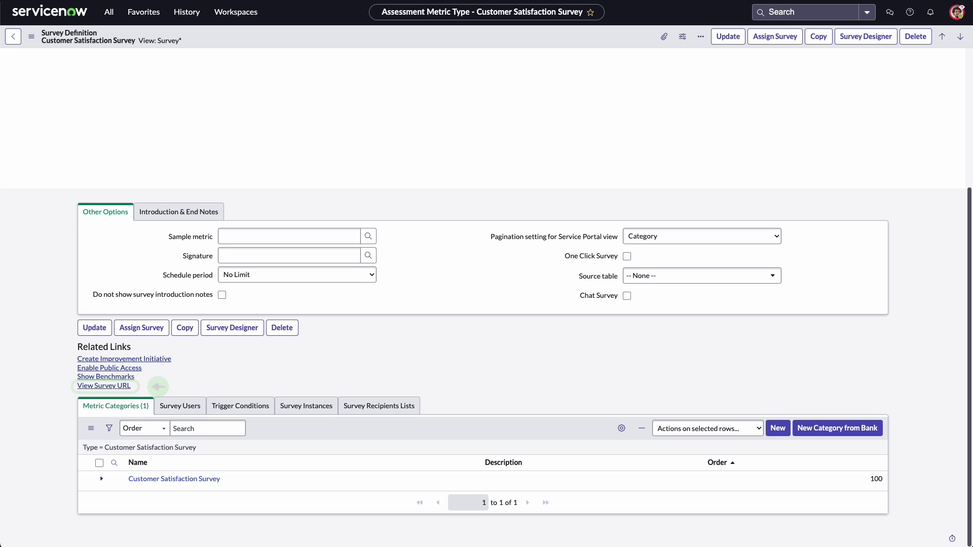
pyautogui.click(117, 386)
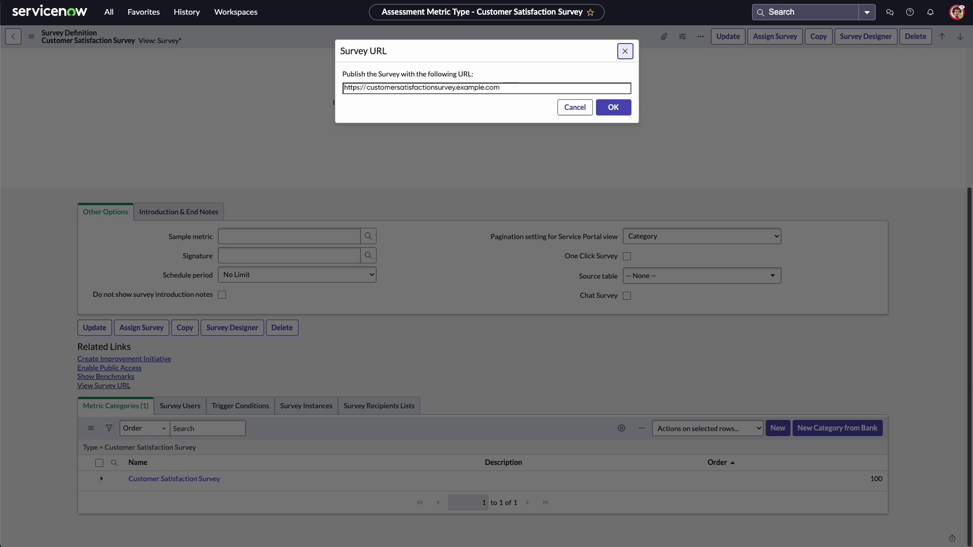
# Step: Close the URL dialog and assign the survey to the user found by their first name
pyautogui.click(623, 112)
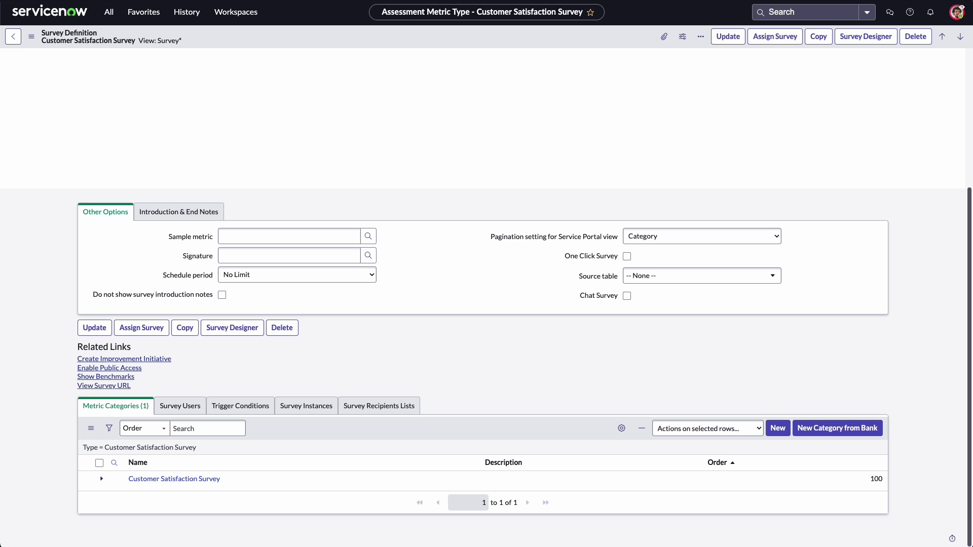
pyautogui.click(797, 41)
pyautogui.write('Sarah')
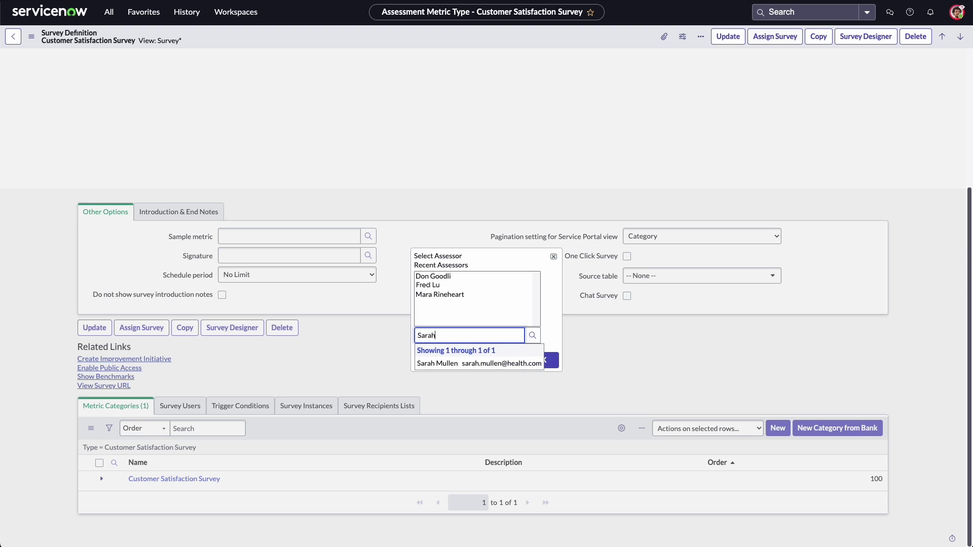
pyautogui.press('Down')
pyautogui.press('Return')
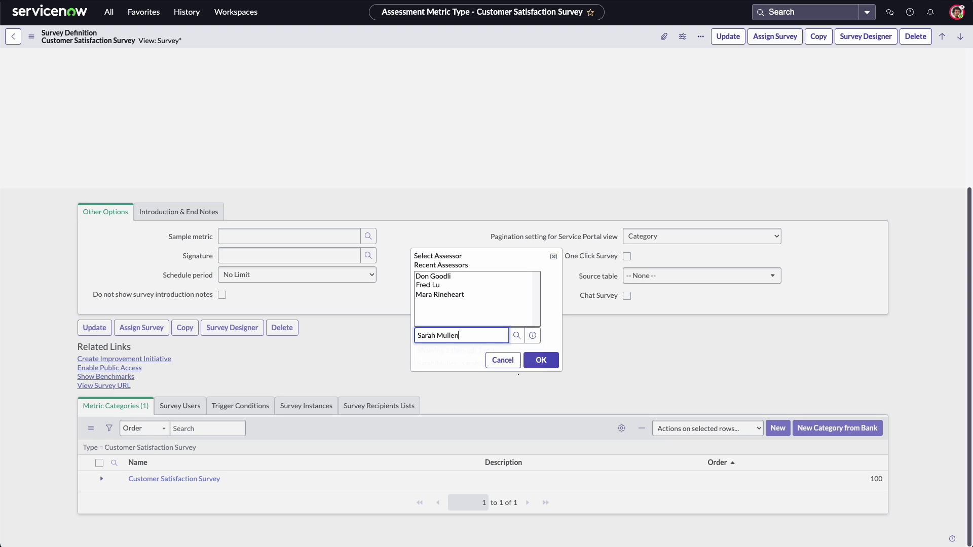
pyautogui.click(541, 360)
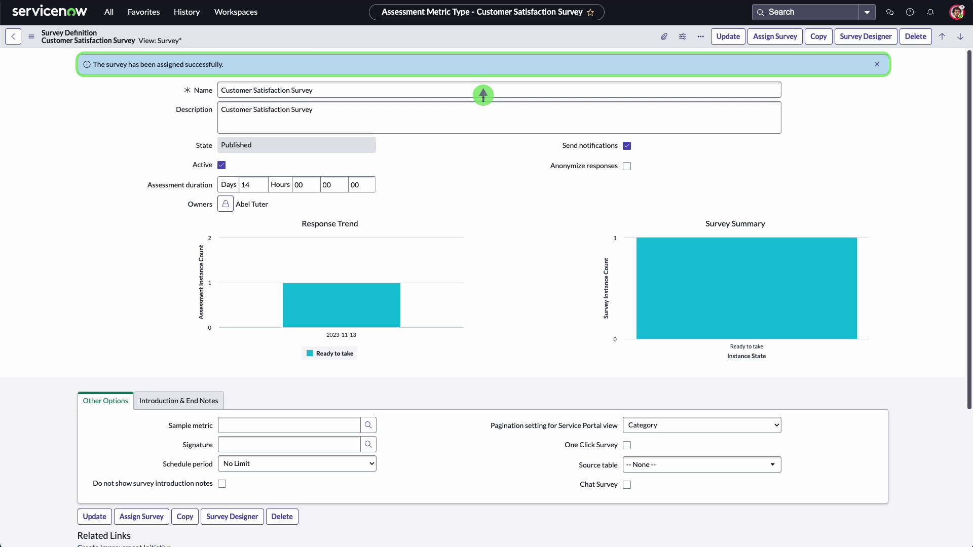
pyautogui.scroll(-2, 483, 95)
pyautogui.scroll(-3, 486, 297)
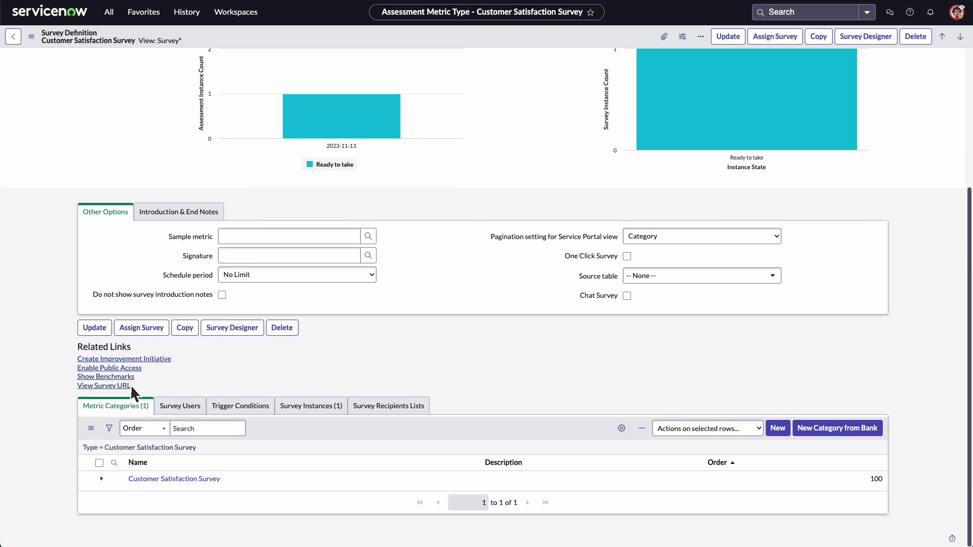
# Step: Take the survey in the portal: A - Excellent, Yes, Very Helpful, Yes, Yes, then submit
pyautogui.click(129, 385)
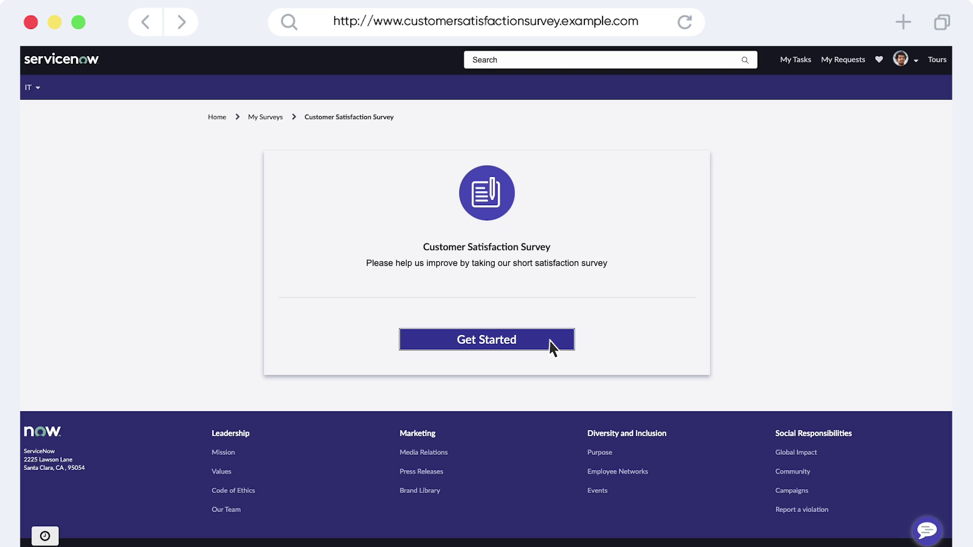
pyautogui.click(552, 348)
pyautogui.click(280, 128)
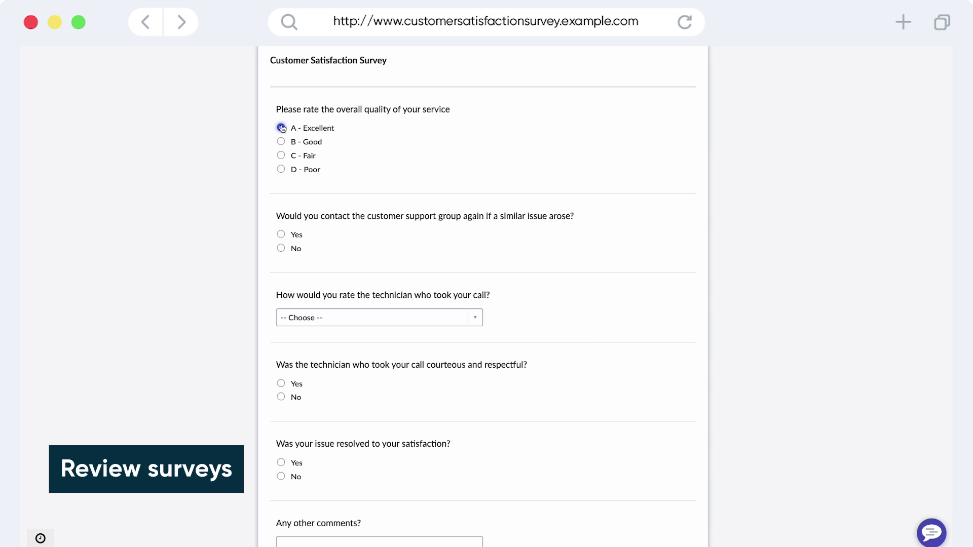
pyautogui.click(282, 235)
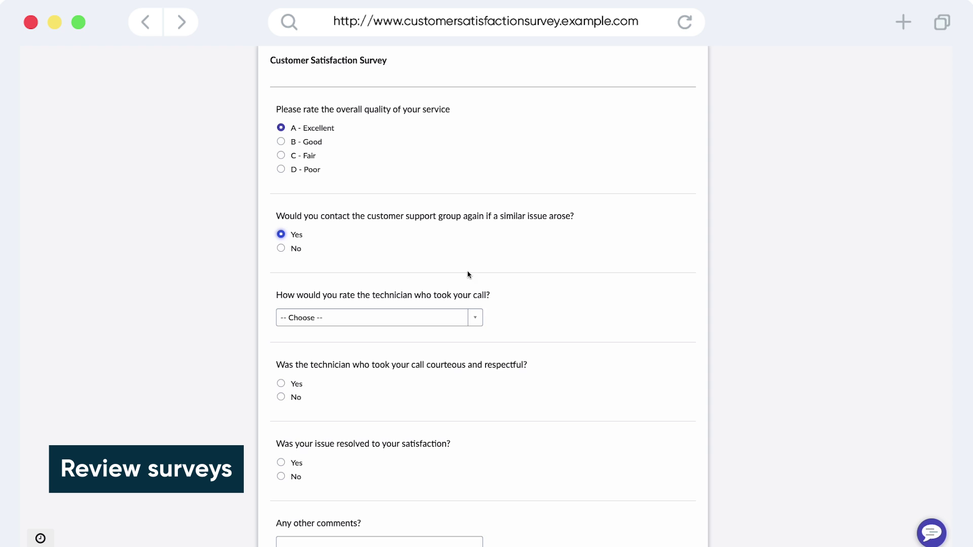
pyautogui.click(476, 319)
pyautogui.click(461, 408)
pyautogui.scroll(-5, 561, 409)
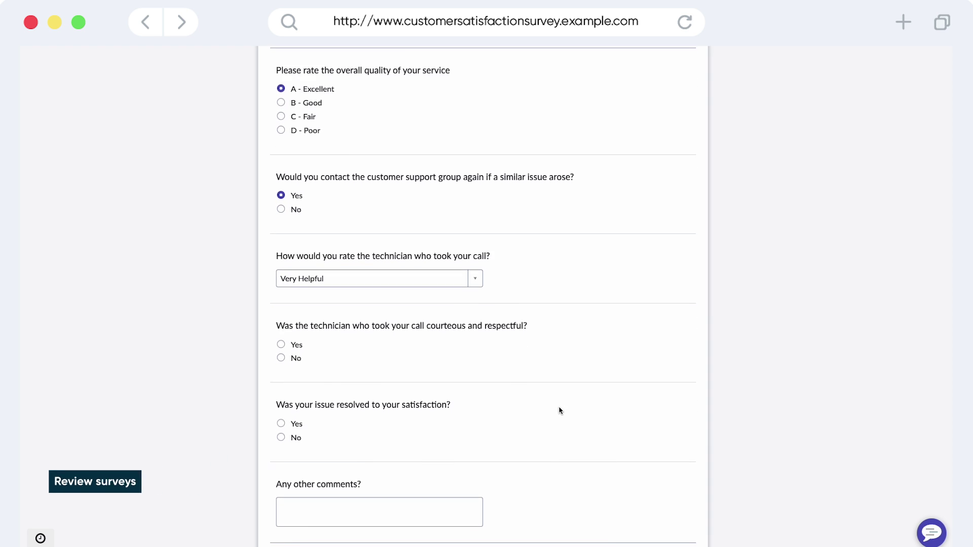
pyautogui.click(281, 252)
pyautogui.click(281, 331)
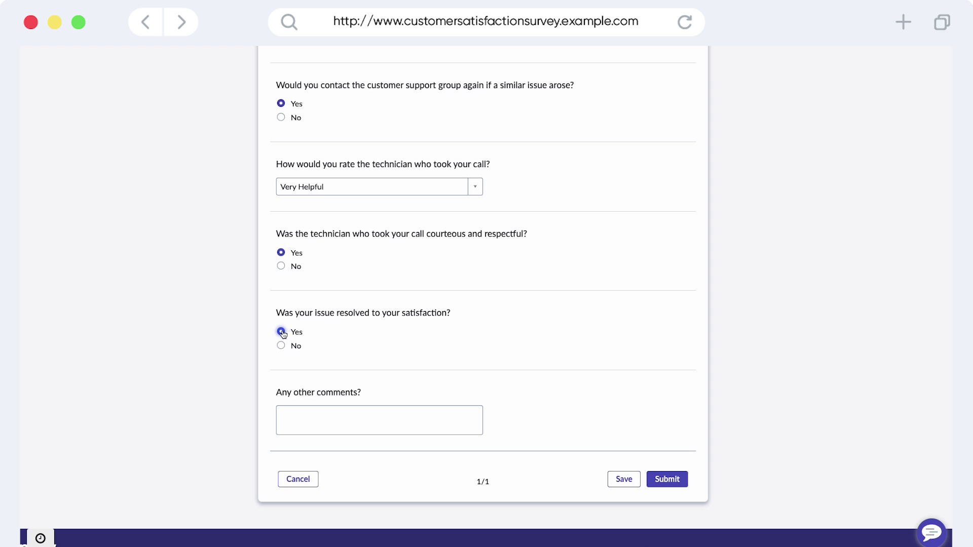
pyautogui.click(664, 482)
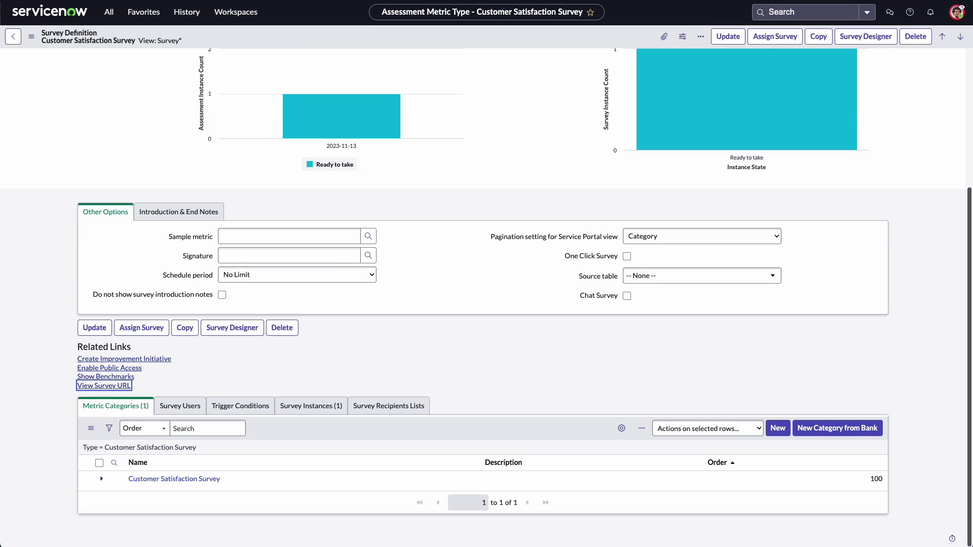
# Step: On the Survey Overview dashboard, move the Tech Courteous chart to the top, then return to View Surveys
pyautogui.click(112, 15)
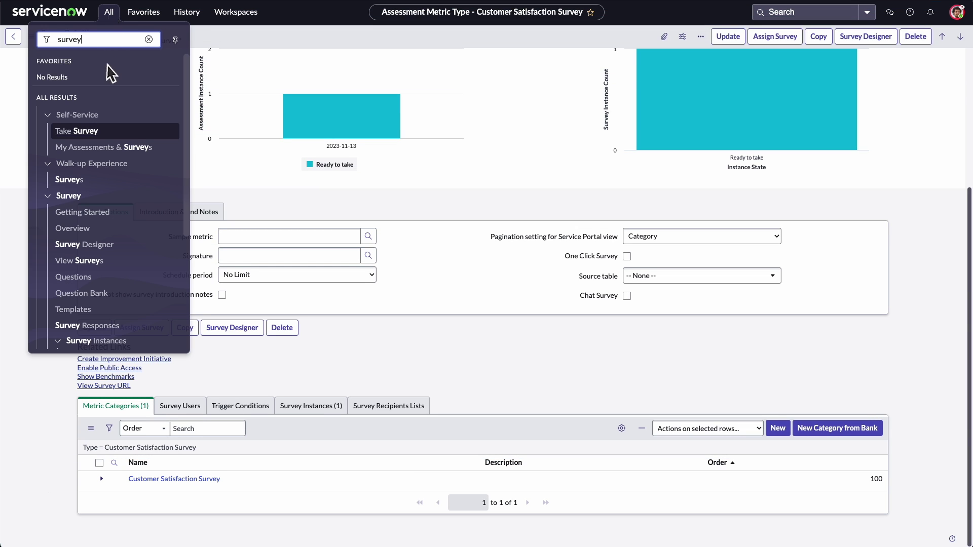
pyautogui.click(73, 228)
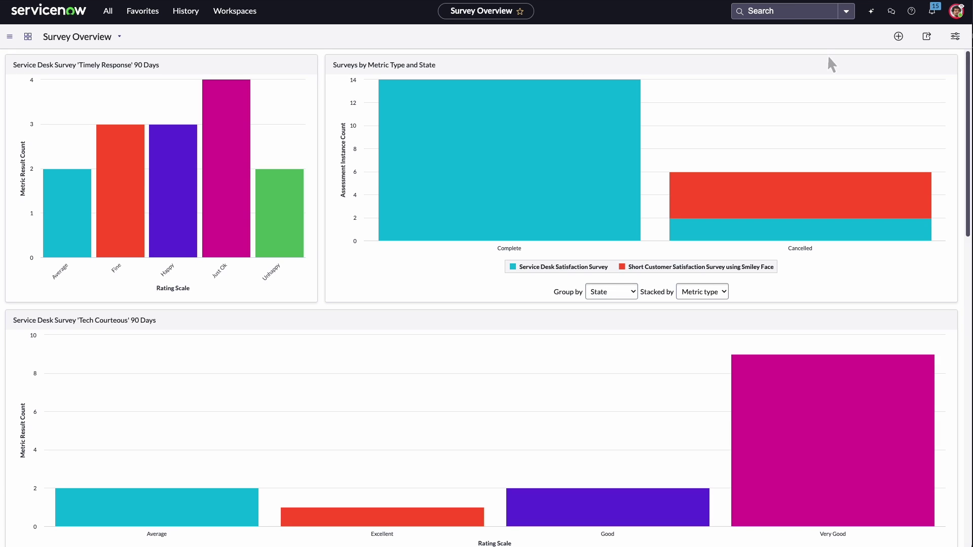
pyautogui.click(898, 36)
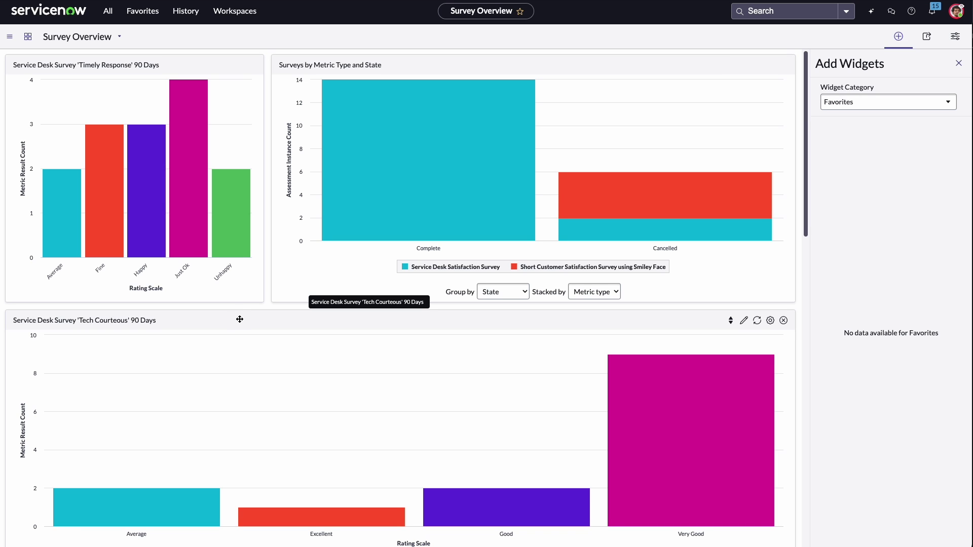
pyautogui.moveTo(238, 319); pyautogui.dragTo(245, 63)
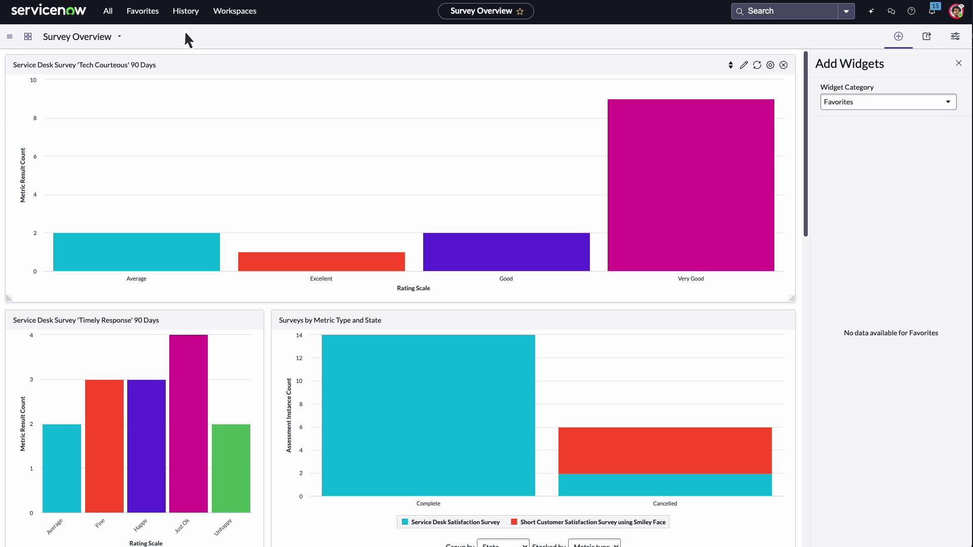
pyautogui.click(110, 15)
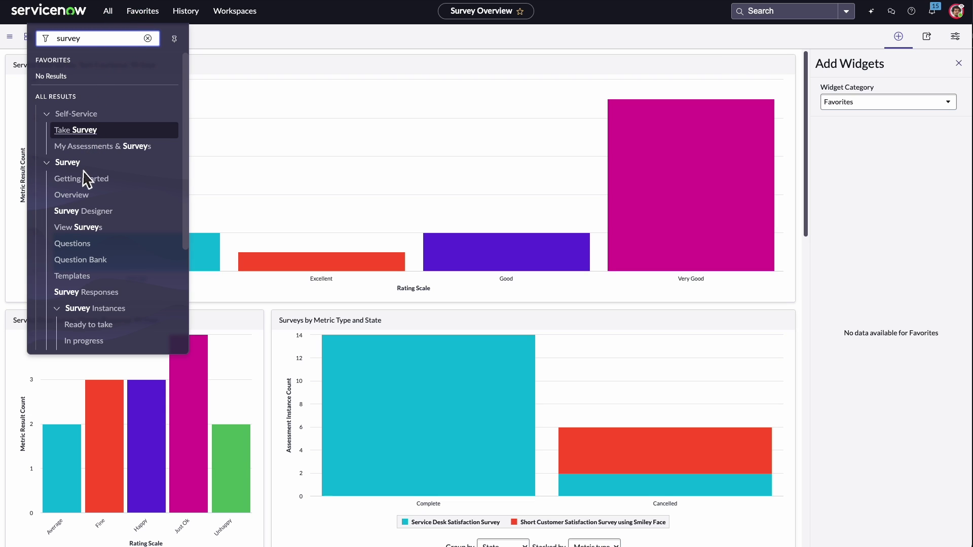
pyautogui.click(77, 228)
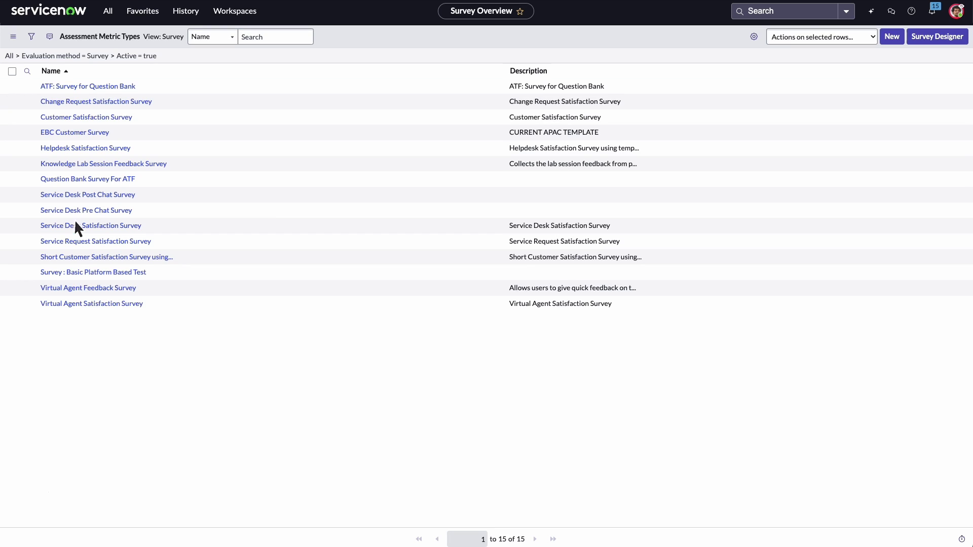
# Step: Open the Customer Satisfaction Survey record and view its results scorecard from Related Links
pyautogui.click(109, 117)
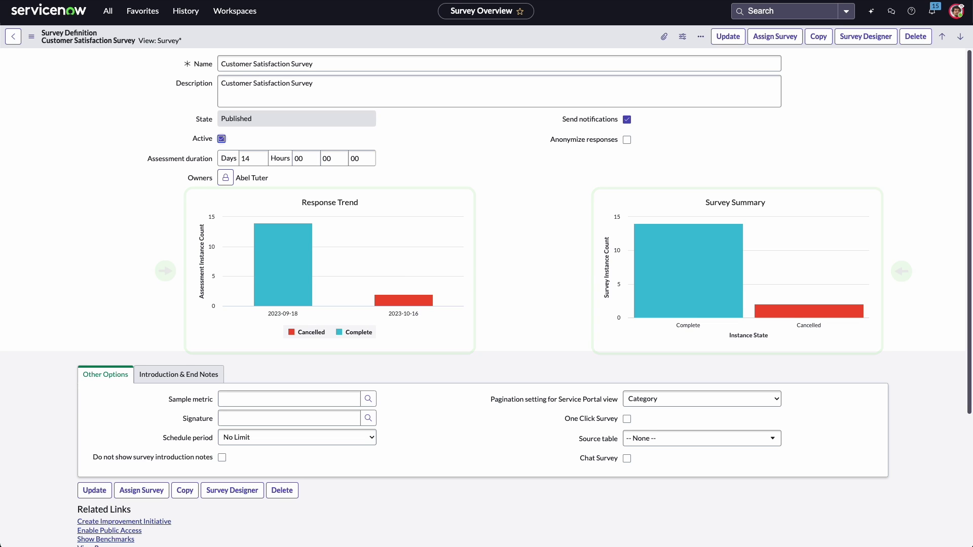
pyautogui.scroll(-2, 486, 273)
pyautogui.scroll(-3, 176, 376)
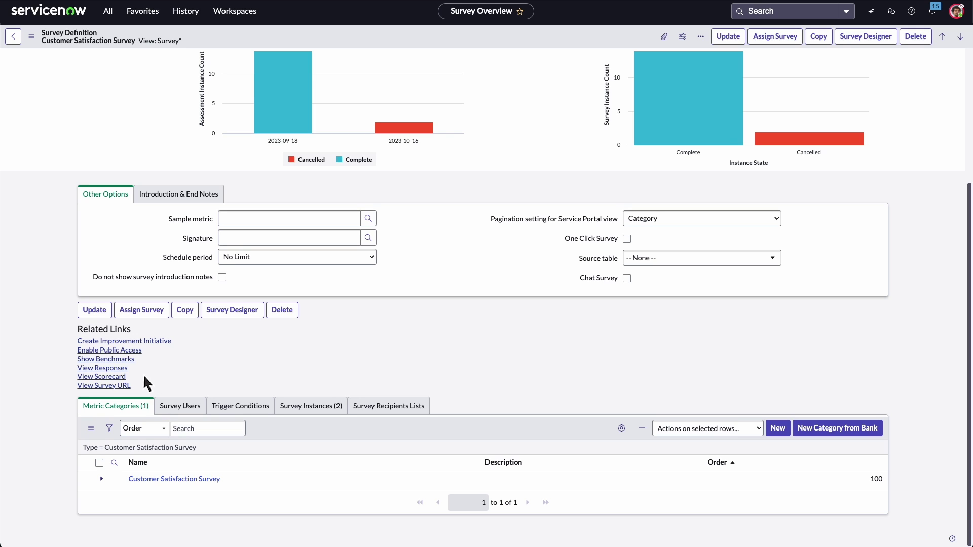
pyautogui.click(93, 376)
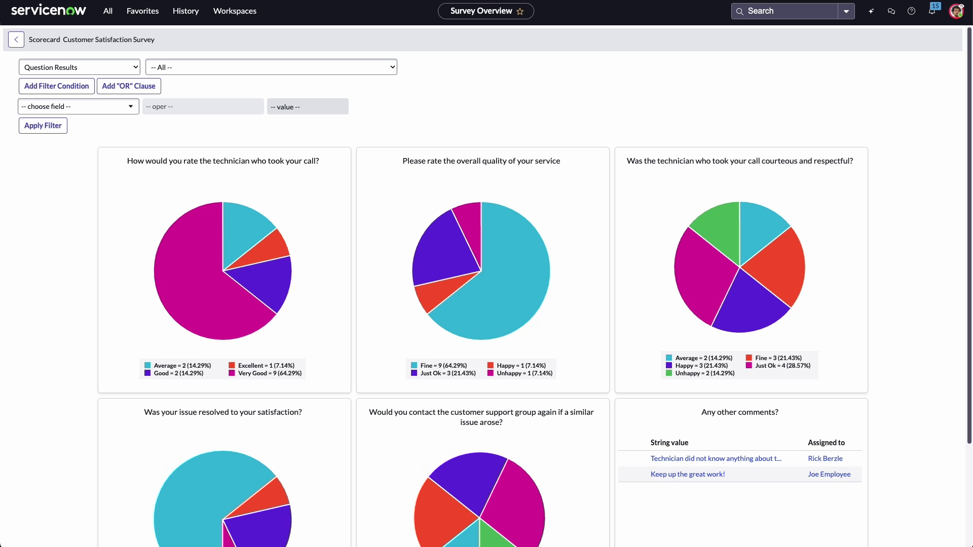